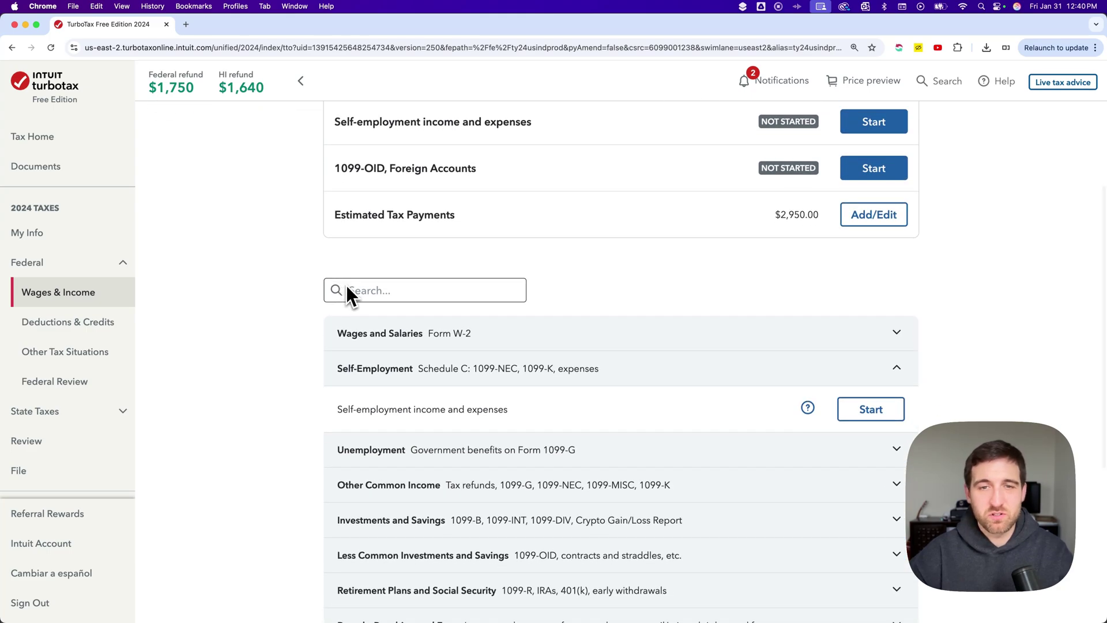
# - Start the self-employment income and expenses section and answer Yes to having self-employment income
pyautogui.click(898, 368)
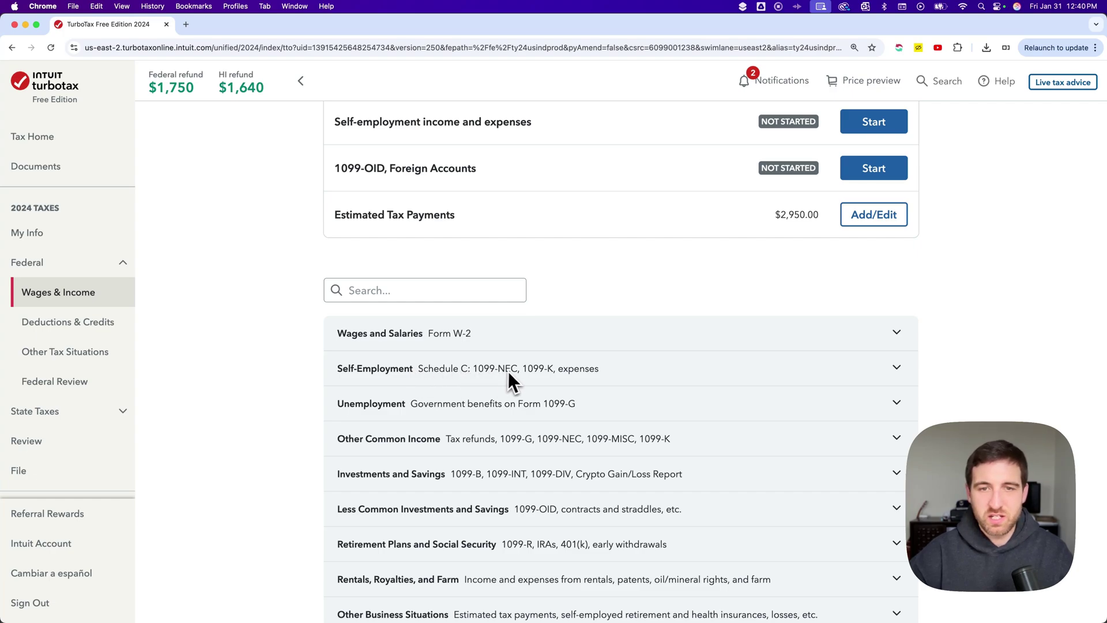
pyautogui.click(898, 369)
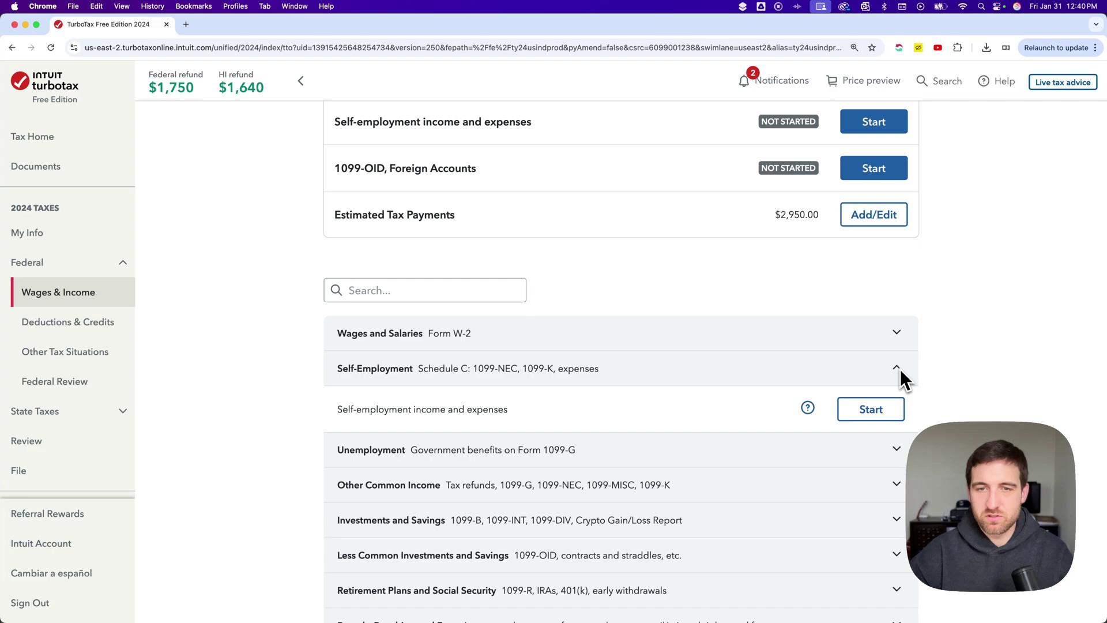
pyautogui.click(872, 409)
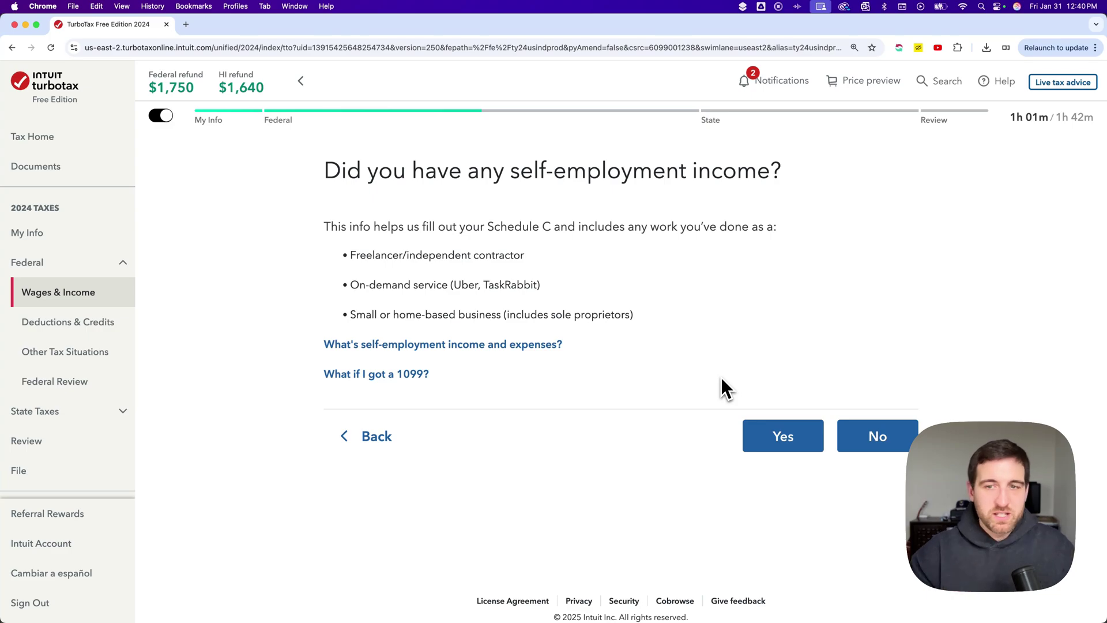
pyautogui.click(779, 436)
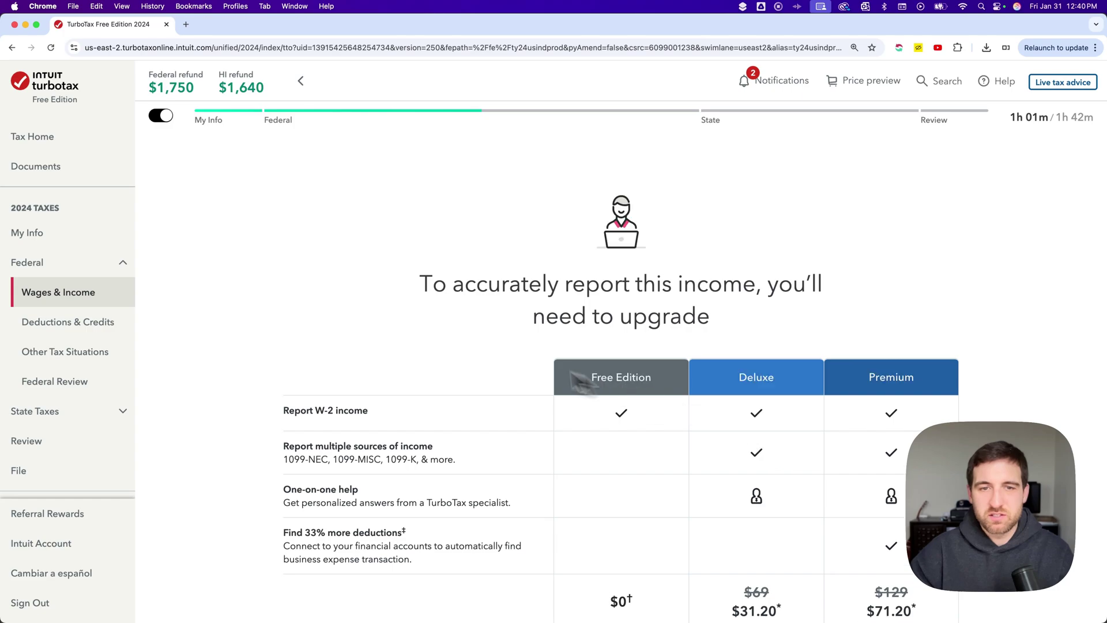
# - Upgrade from the Free Edition to the Deluxe plan and continue with the return
pyautogui.scroll(-3, 468, 345)
pyautogui.scroll(-2, 468, 345)
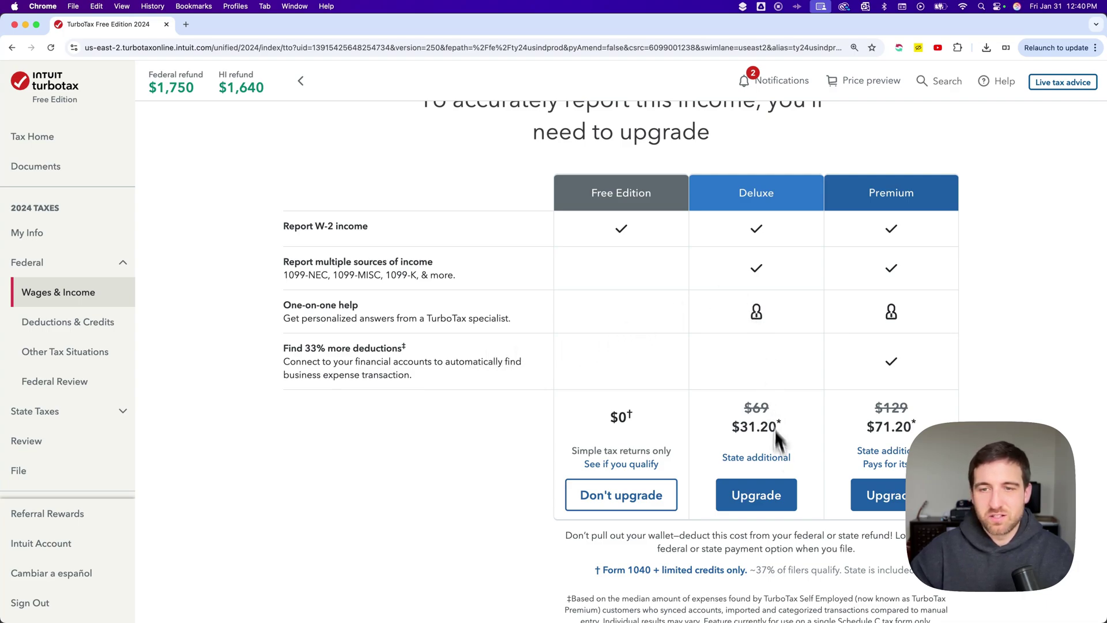
pyautogui.click(773, 498)
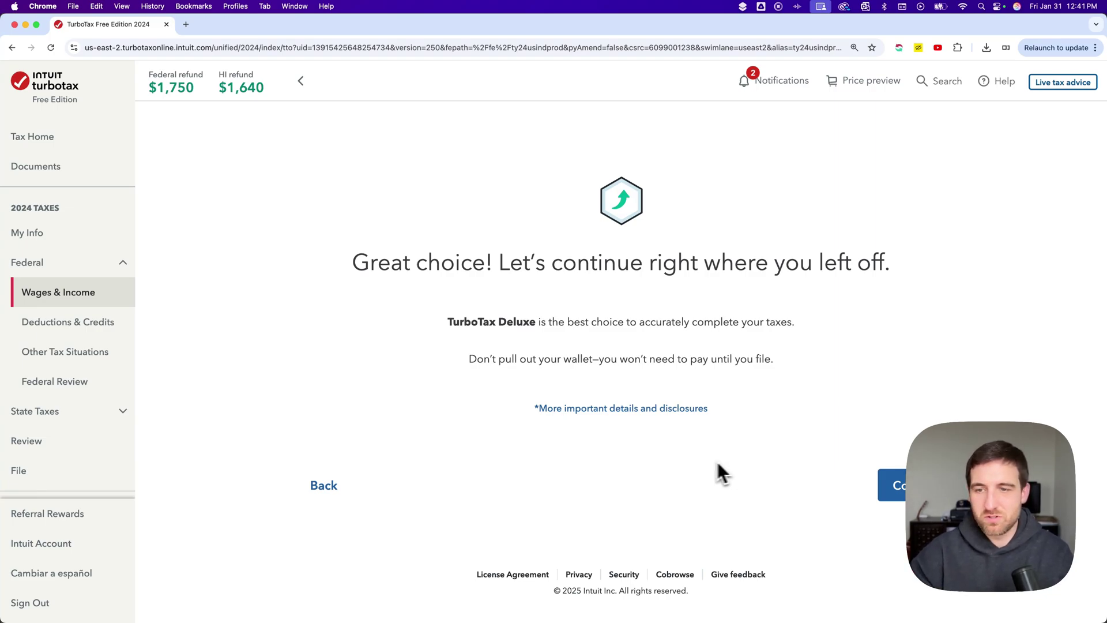
pyautogui.click(882, 488)
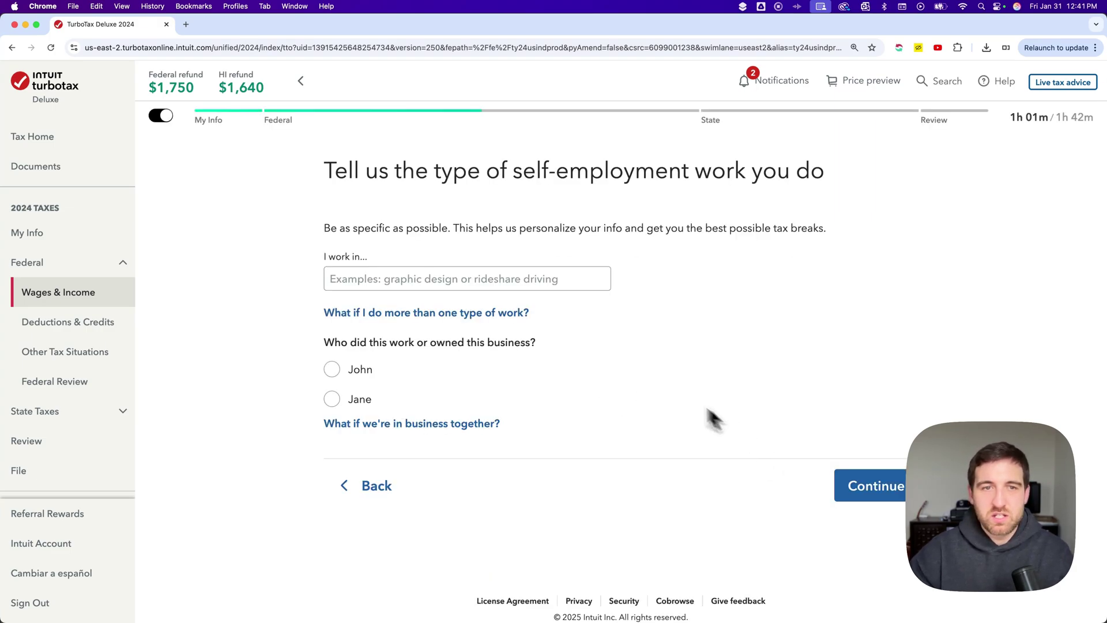
# - Describe the self-employment work as Design and assign it to the first listed spouse
pyautogui.click(480, 289)
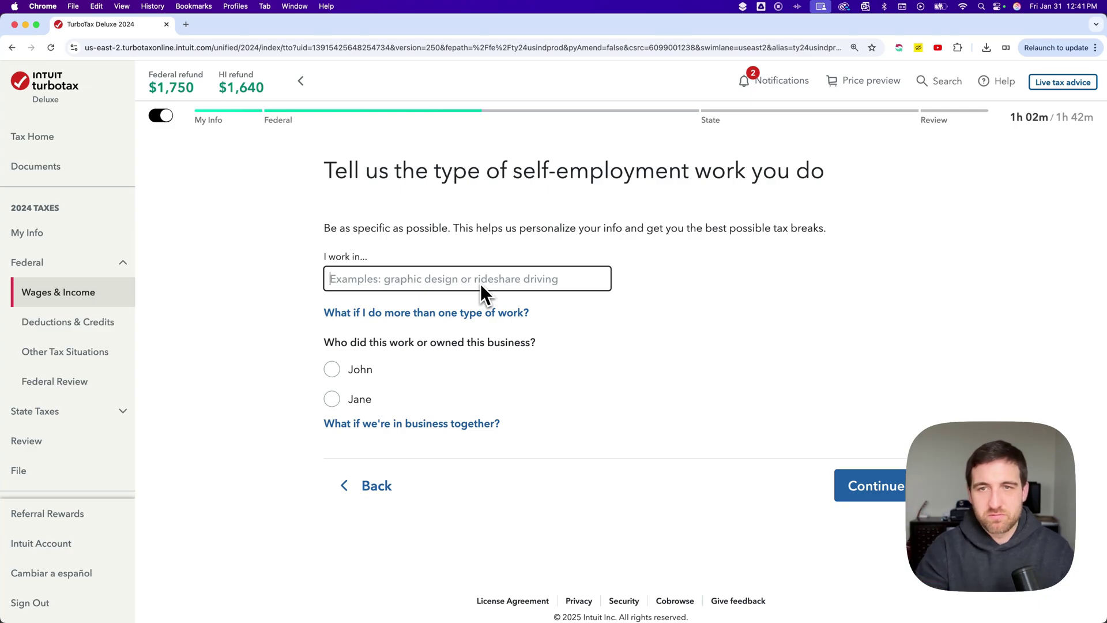
pyautogui.write('Design')
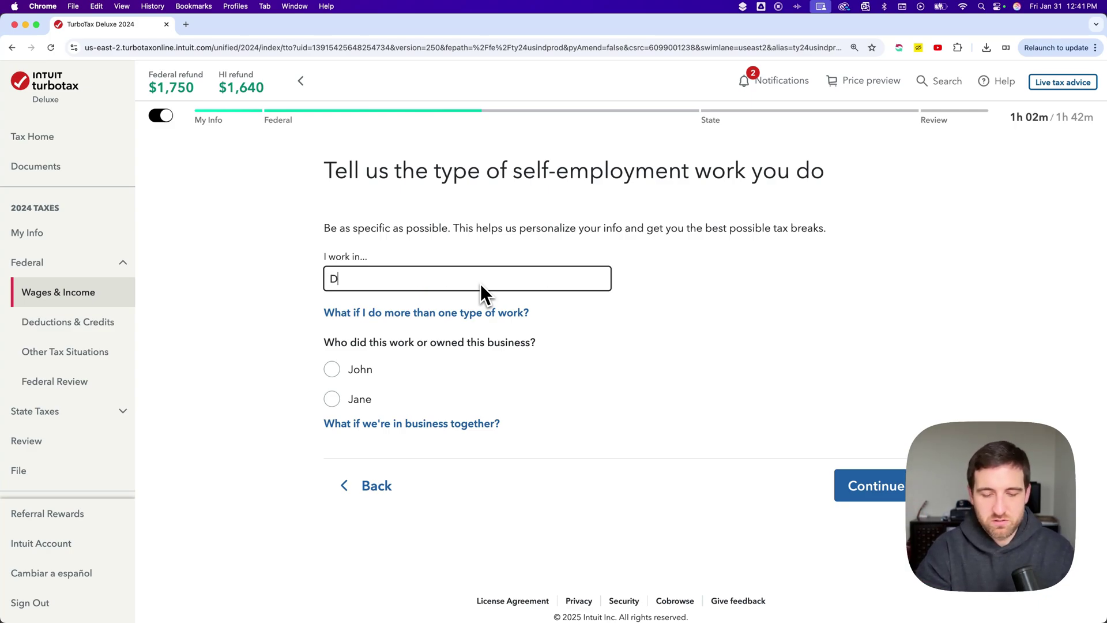
pyautogui.click(333, 370)
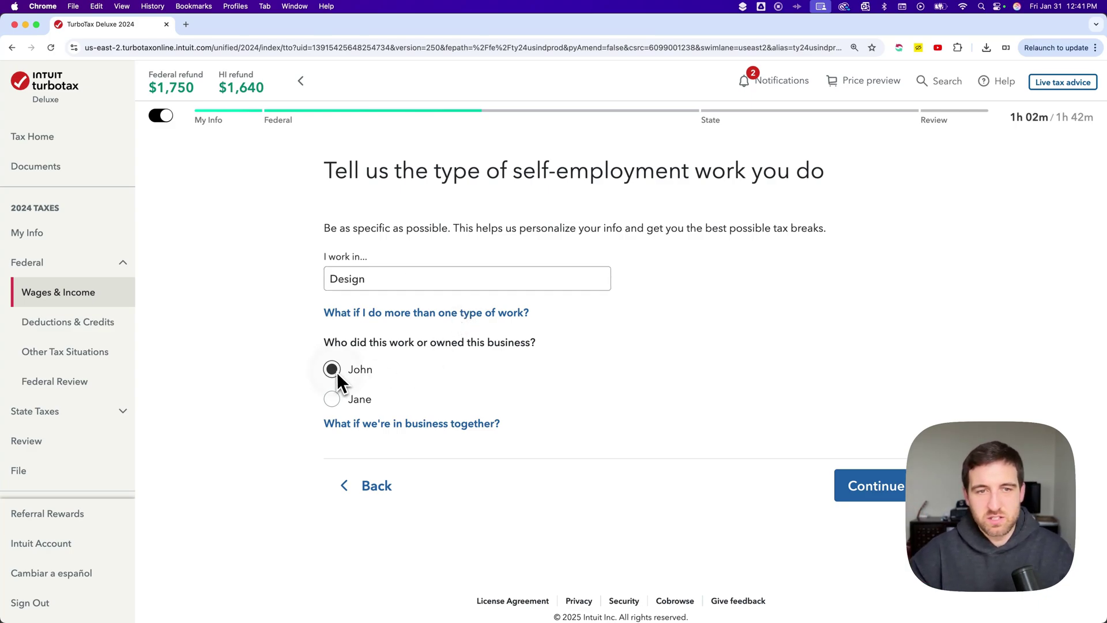
pyautogui.click(865, 485)
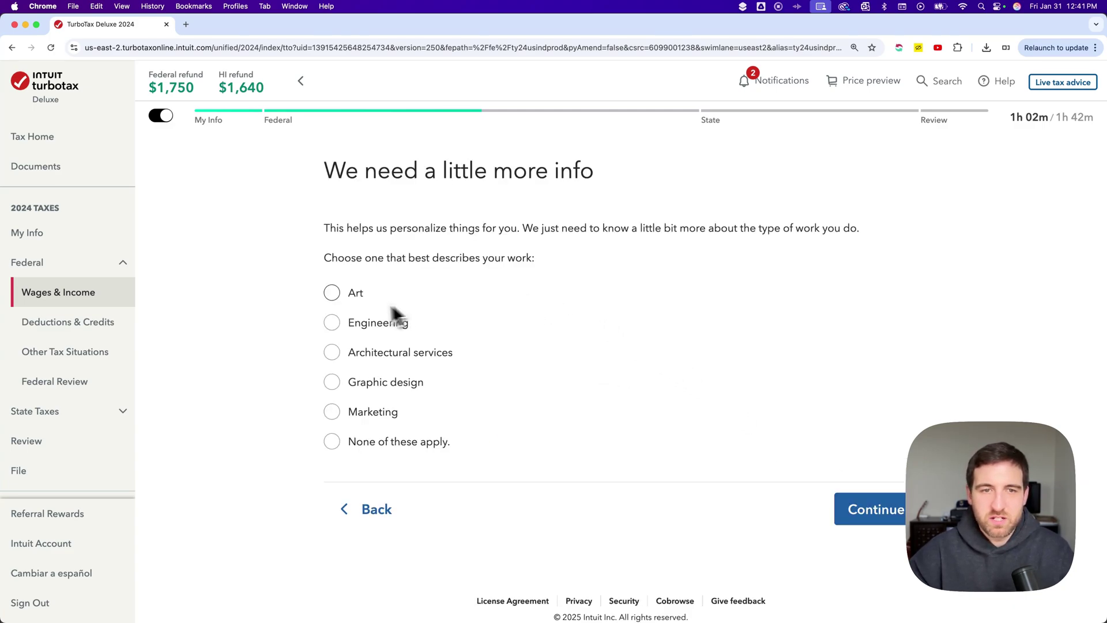
# - Classify the work as Graphic design and mark it as a side job
pyautogui.click(338, 380)
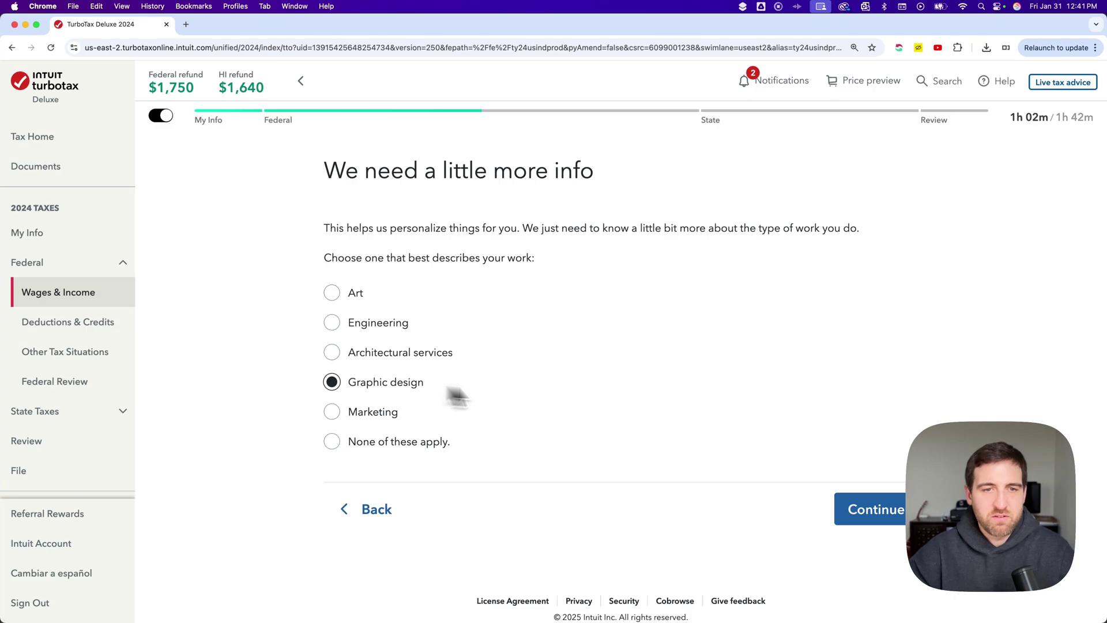
pyautogui.click(881, 511)
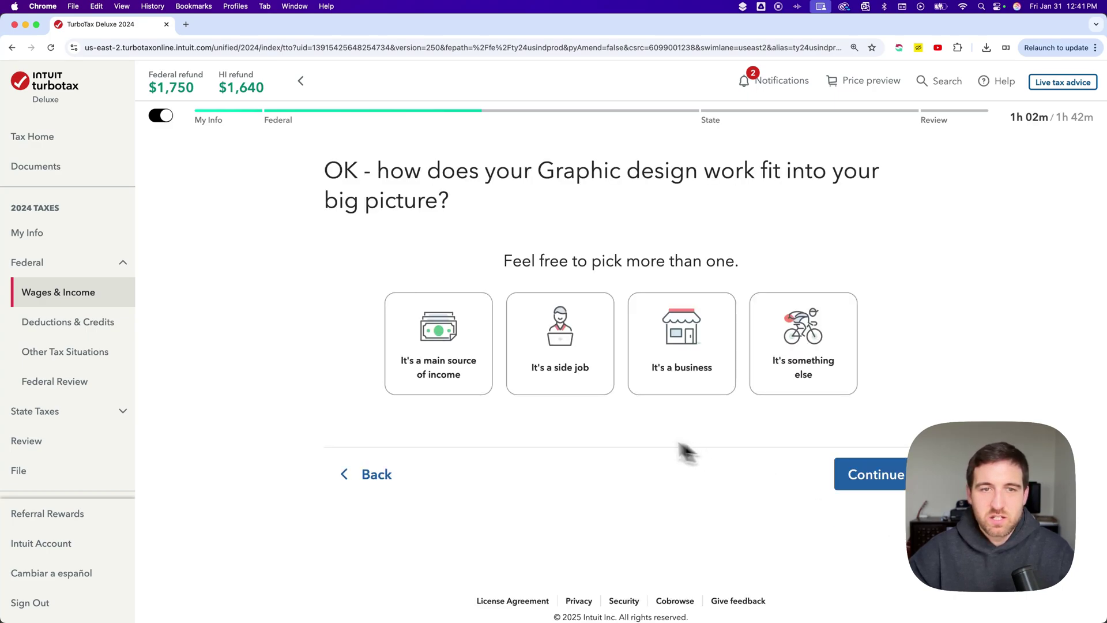
pyautogui.click(573, 362)
pyautogui.click(881, 493)
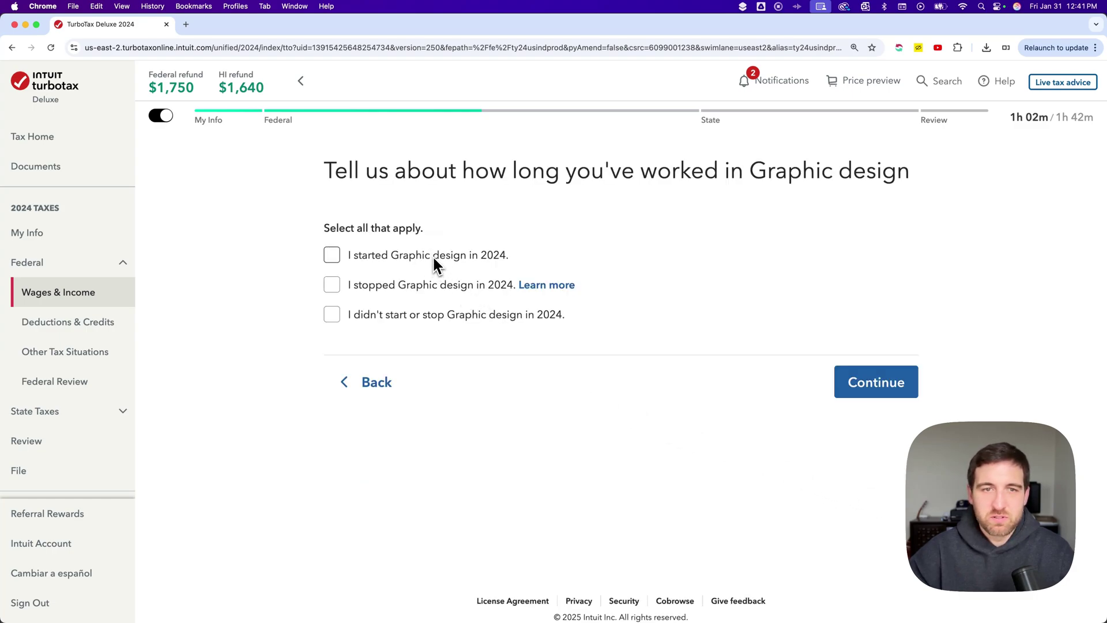
# - State that Graphic design work neither started nor stopped in 2024 and that no contractor or 1099 payments were made
pyautogui.moveTo(433, 255); pyautogui.dragTo(414, 282)
pyautogui.click(452, 314)
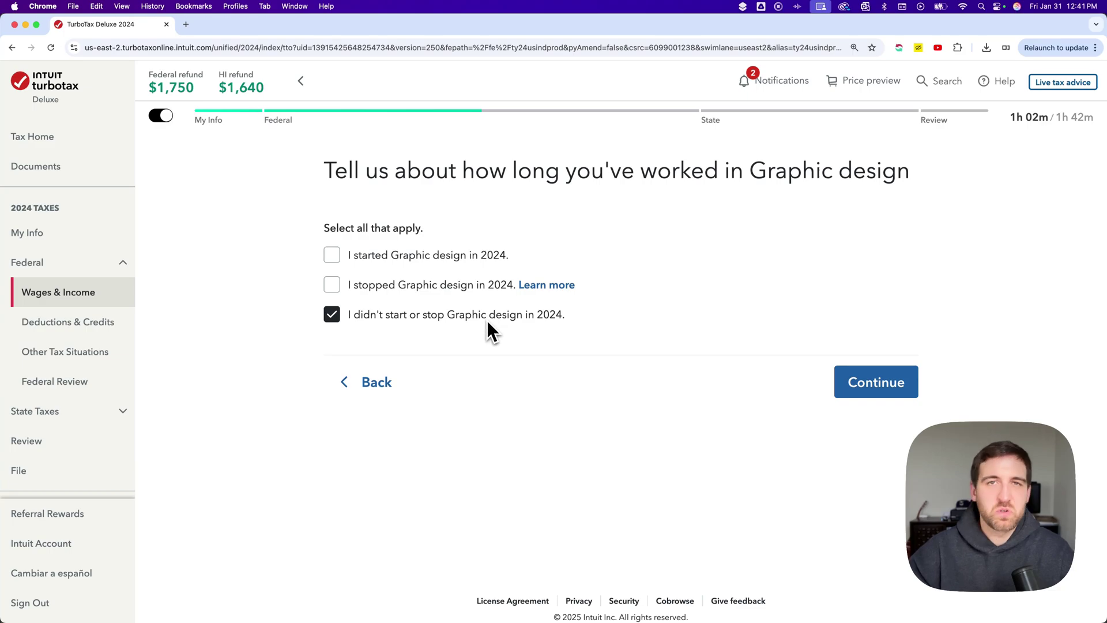
pyautogui.click(878, 382)
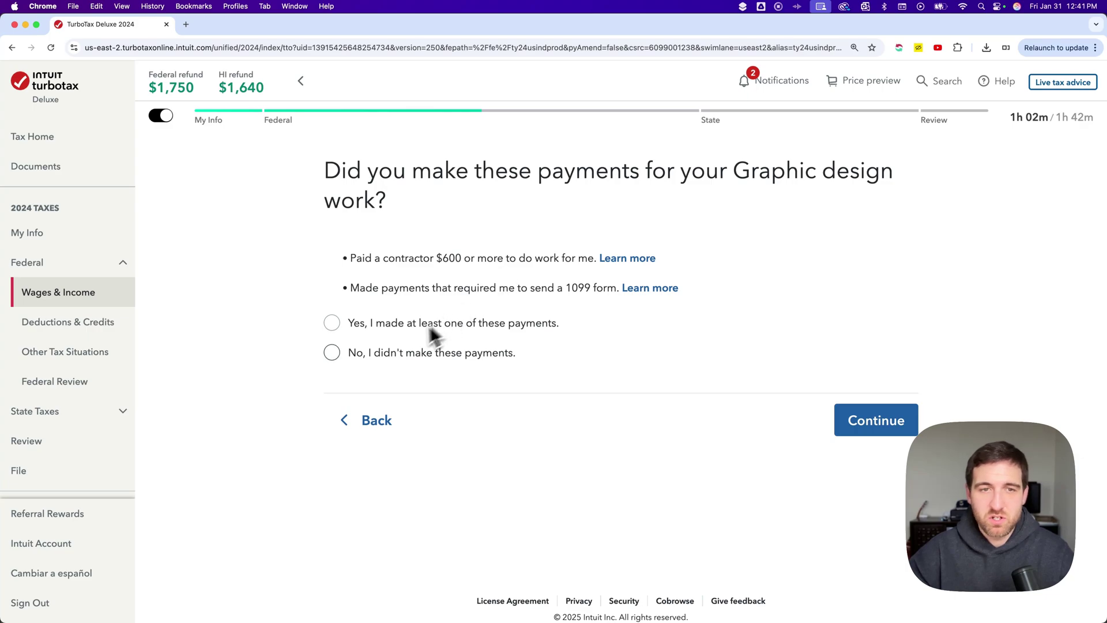
pyautogui.click(369, 353)
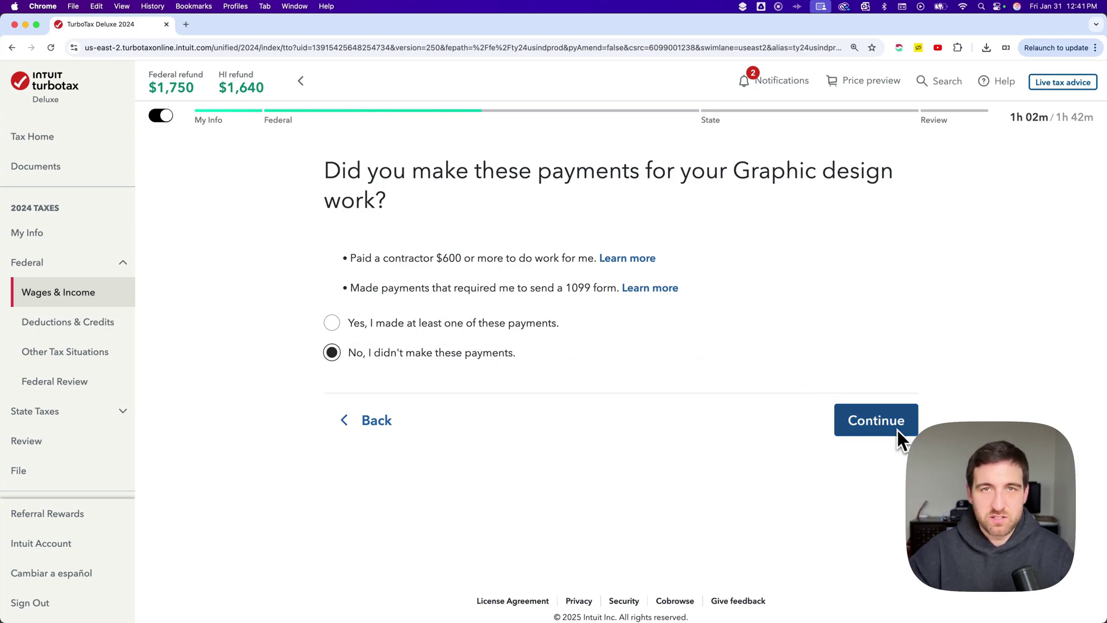
pyautogui.click(881, 429)
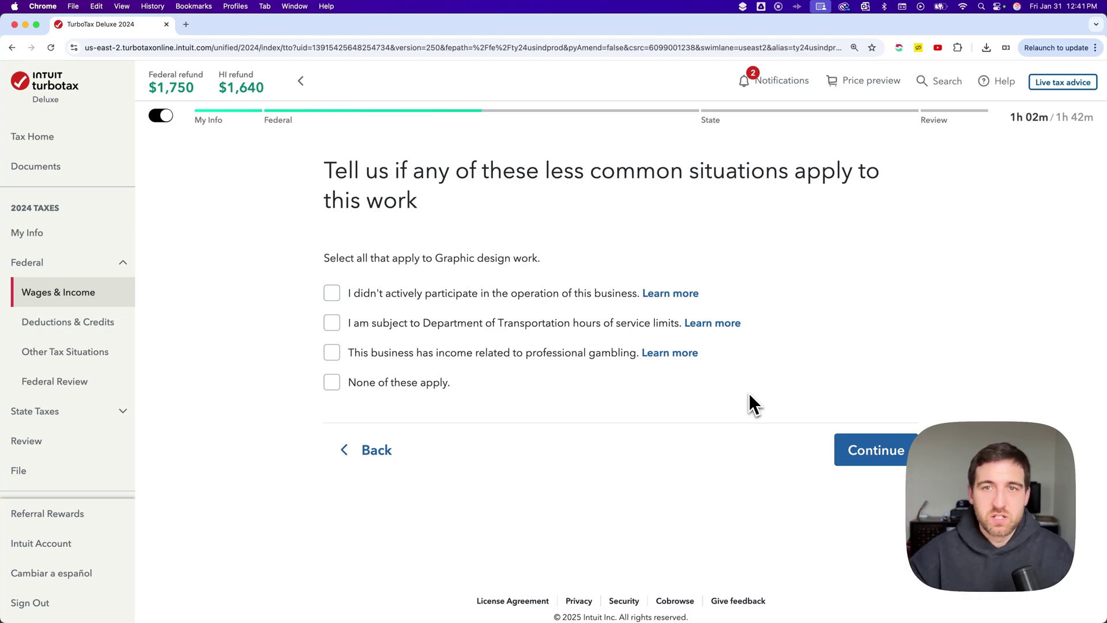
# - Choose that none of the less common situations apply, and review and accept the Graphic design business information
pyautogui.click(406, 385)
pyautogui.click(877, 446)
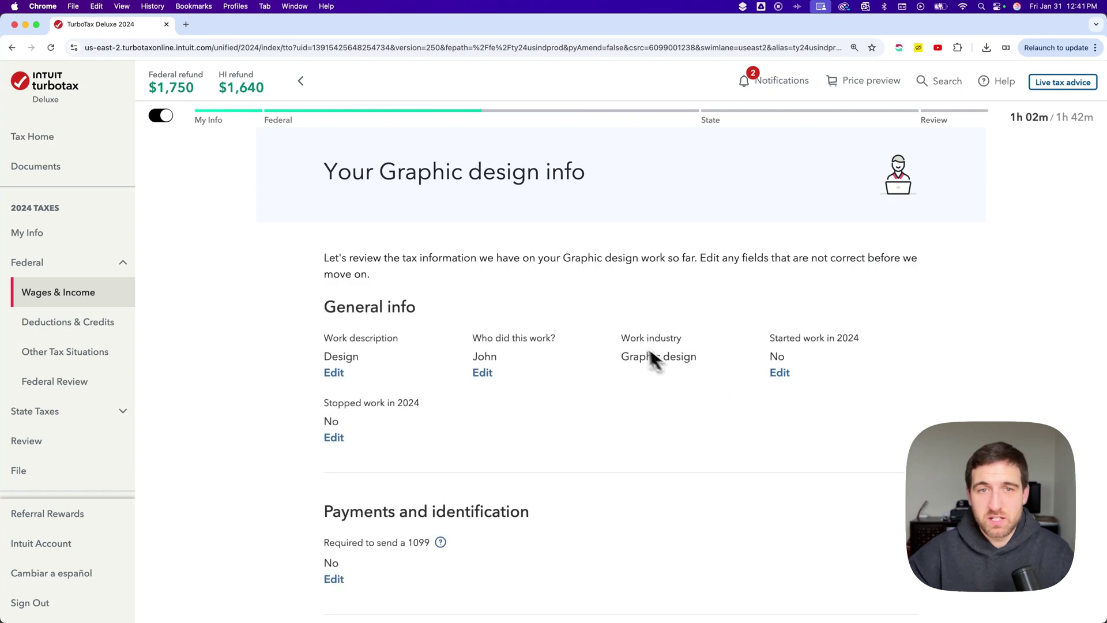
pyautogui.scroll(-5, 514, 258)
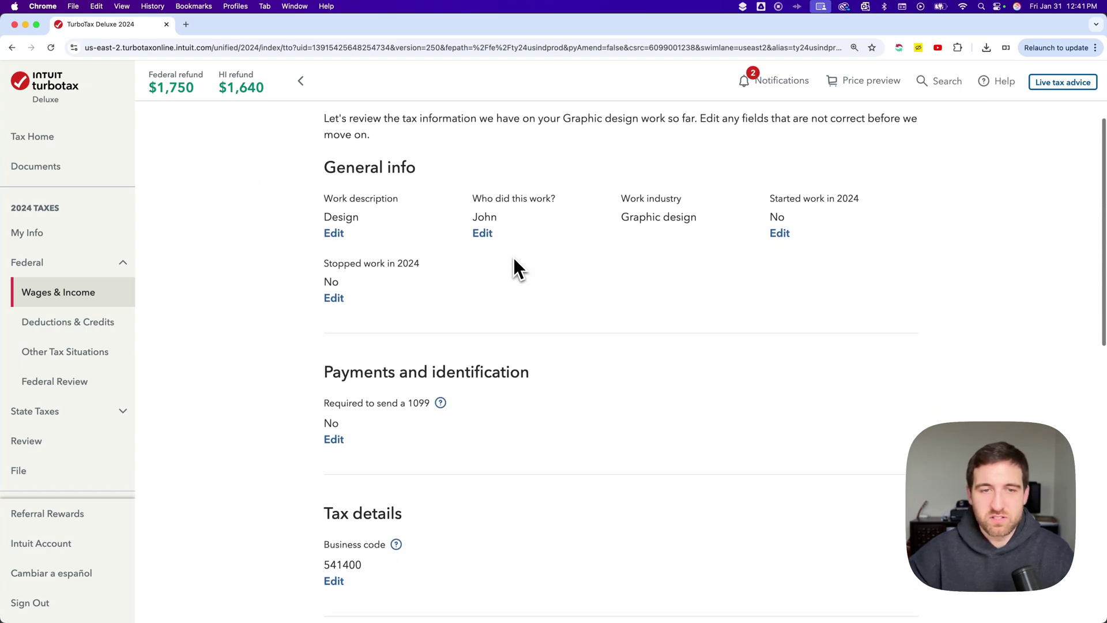
pyautogui.scroll(-6, 571, 268)
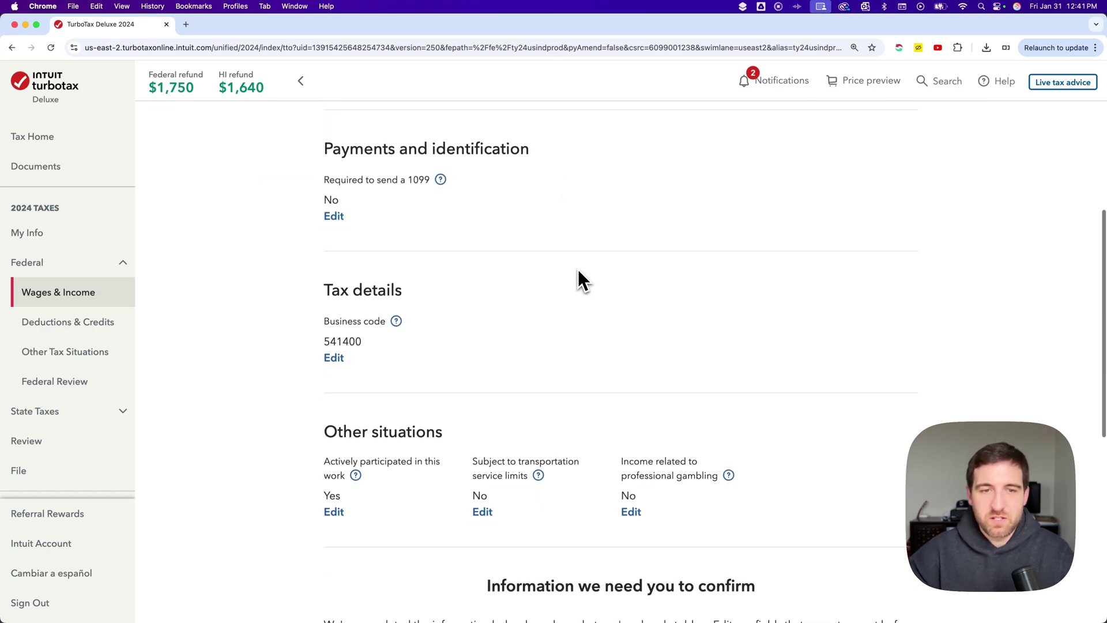
pyautogui.scroll(-6, 578, 268)
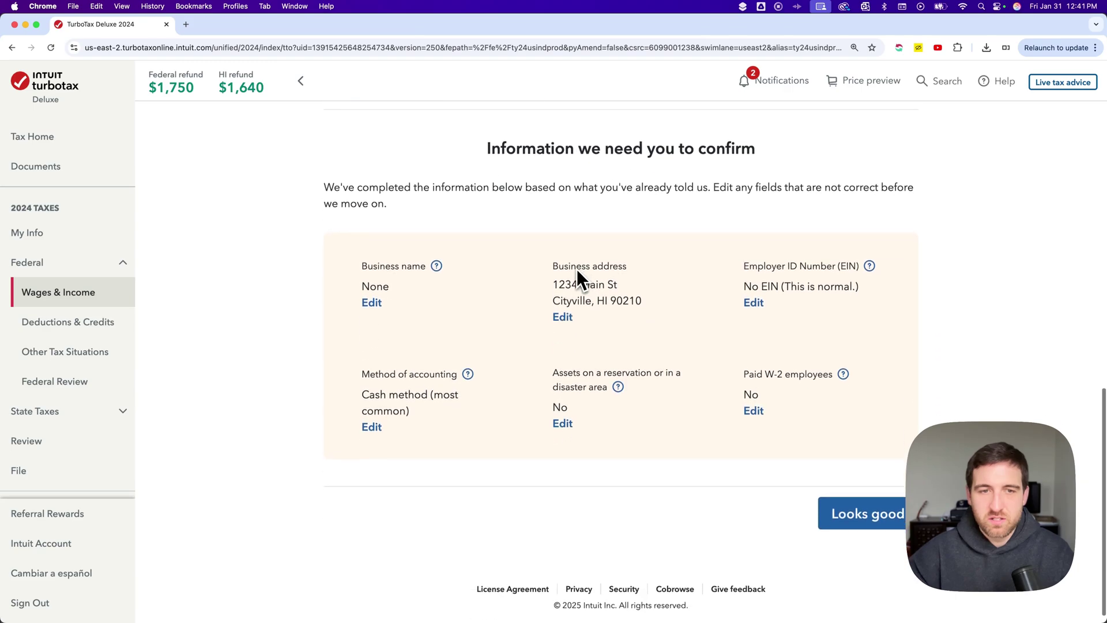
pyautogui.click(861, 508)
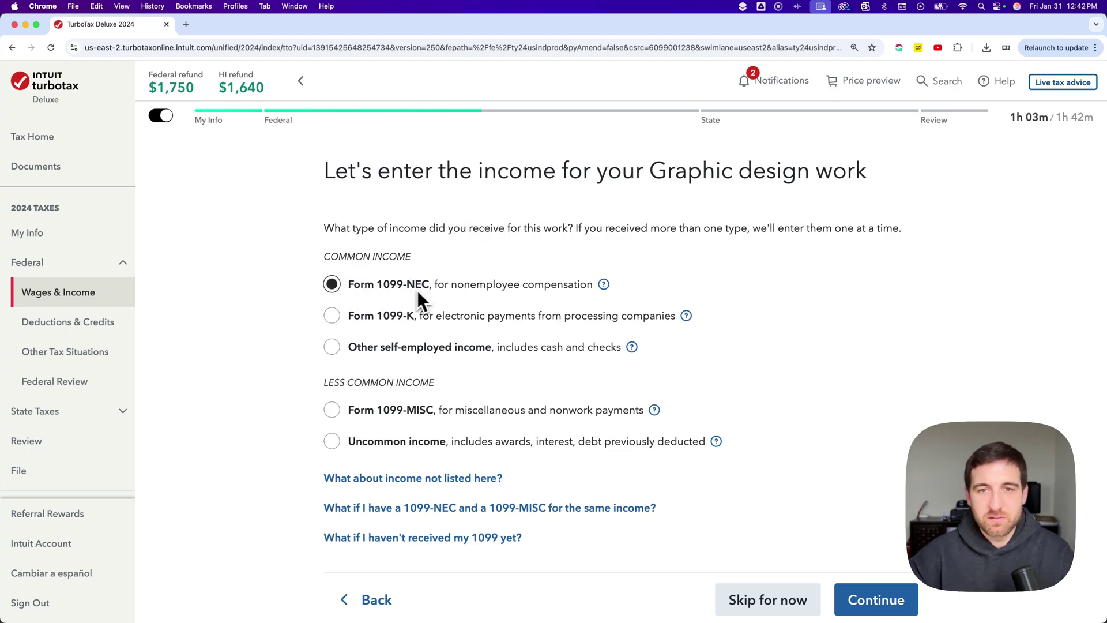
# - Continue with Form 1099-NEC as the income type and enter YouTube as the payer
pyautogui.click(886, 598)
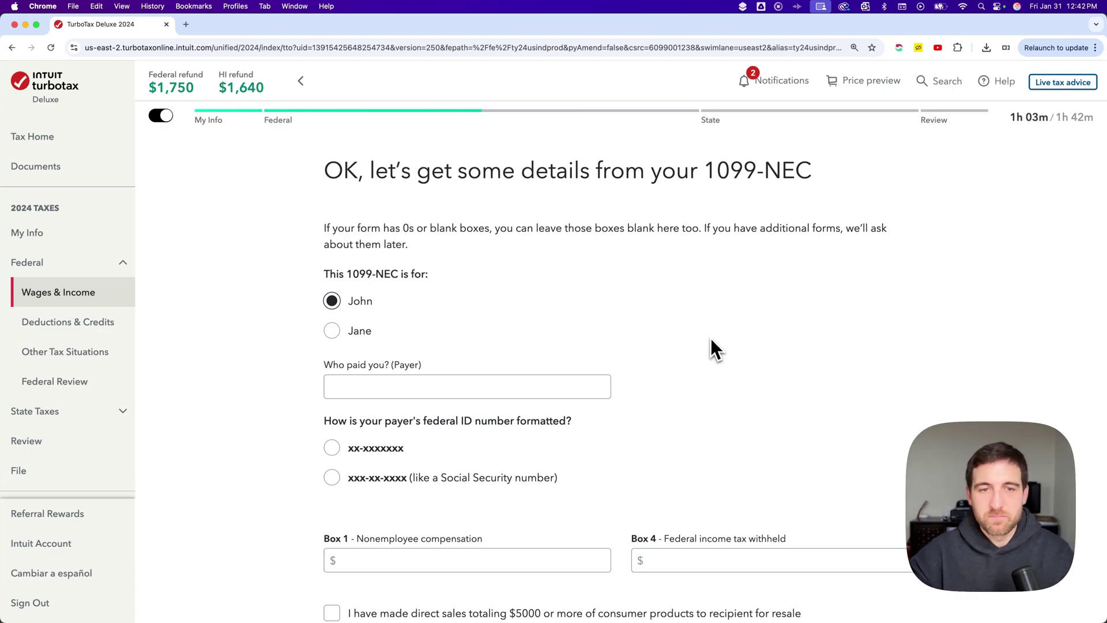
pyautogui.scroll(-5, 707, 337)
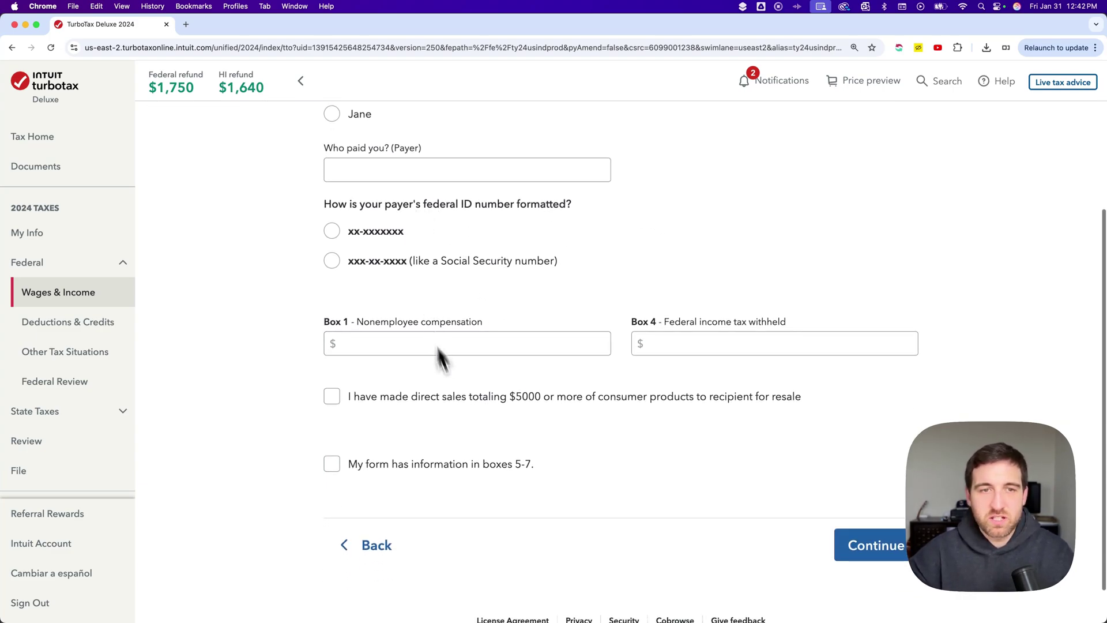
pyautogui.click(864, 545)
pyautogui.scroll(3, 478, 236)
pyautogui.click(420, 264)
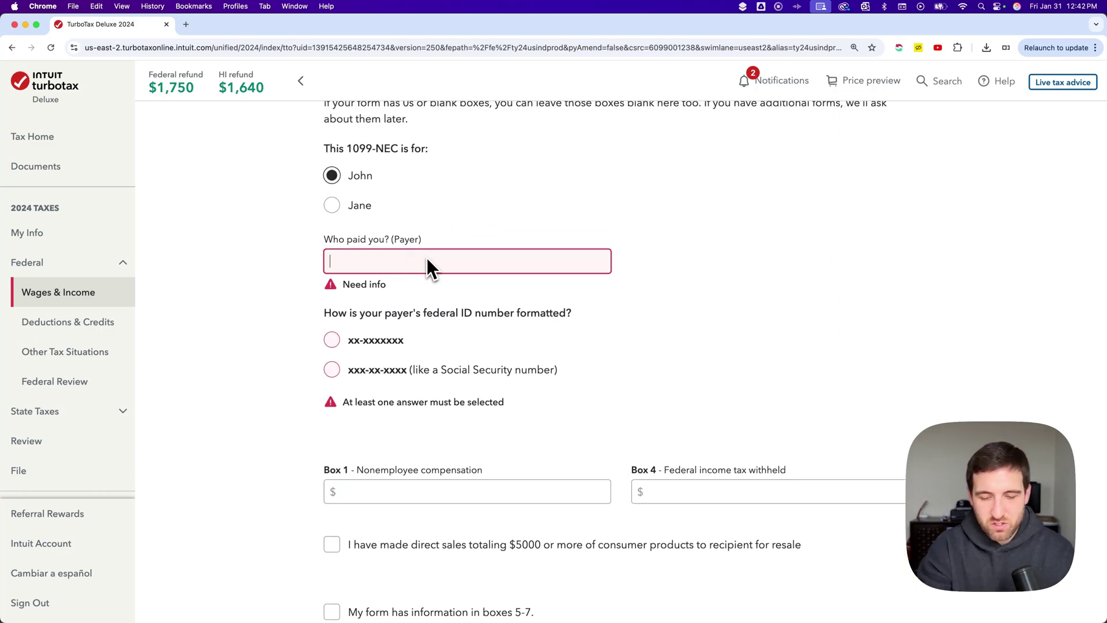
pyautogui.write('YouTube')
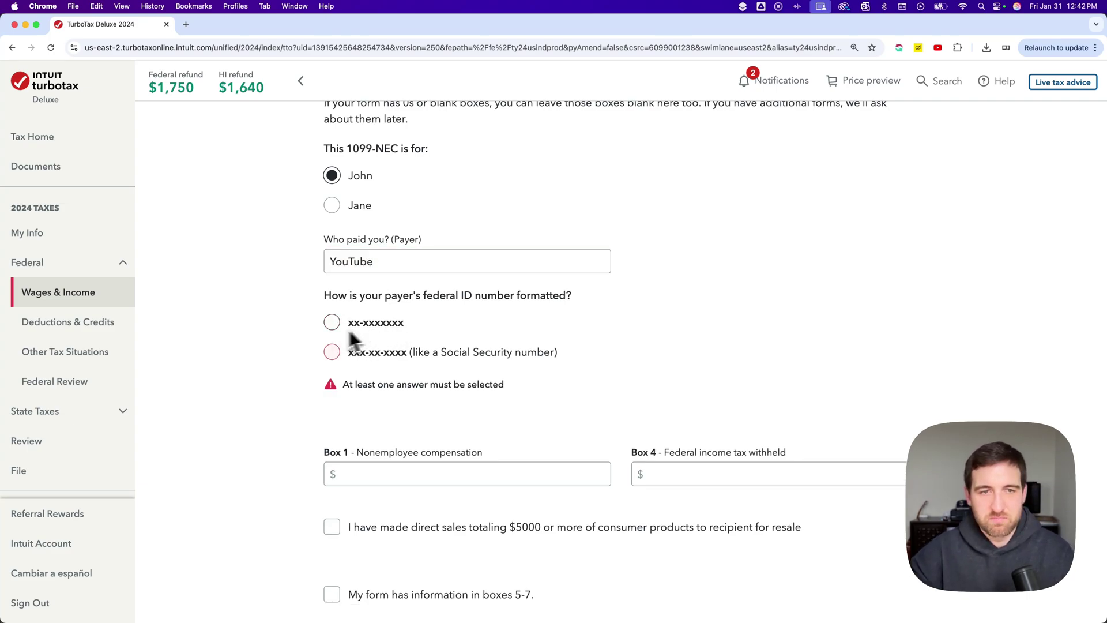
# - Select the xx-xxxxxxx federal ID format, enter the payer's EIN, and submit the 1099-NEC details
pyautogui.click(334, 324)
pyautogui.click(467, 364)
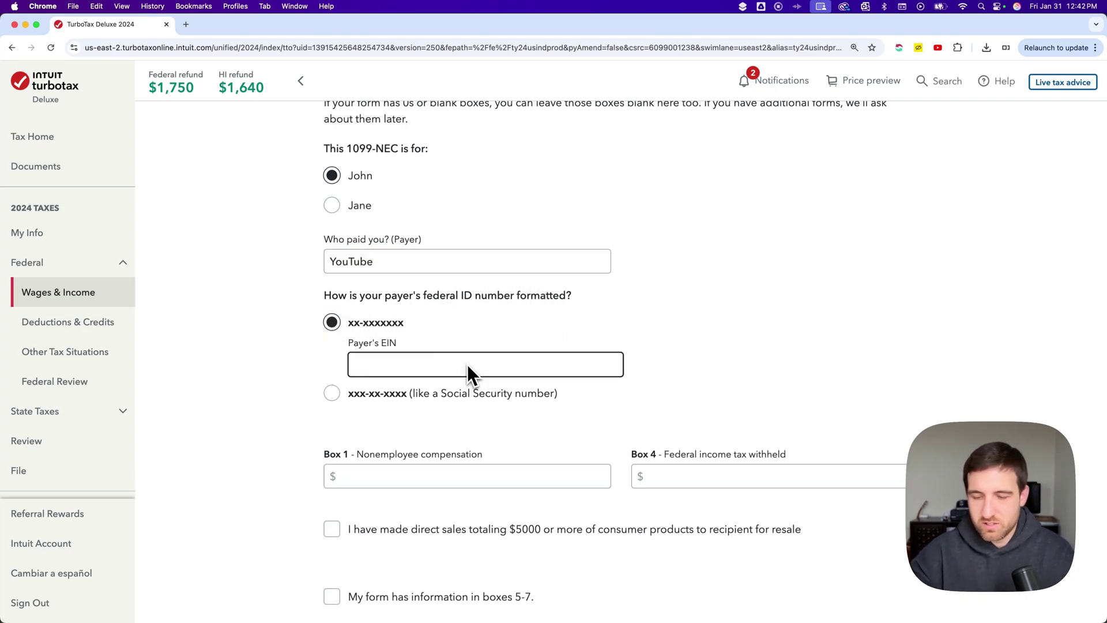
pyautogui.write('55-5555555')
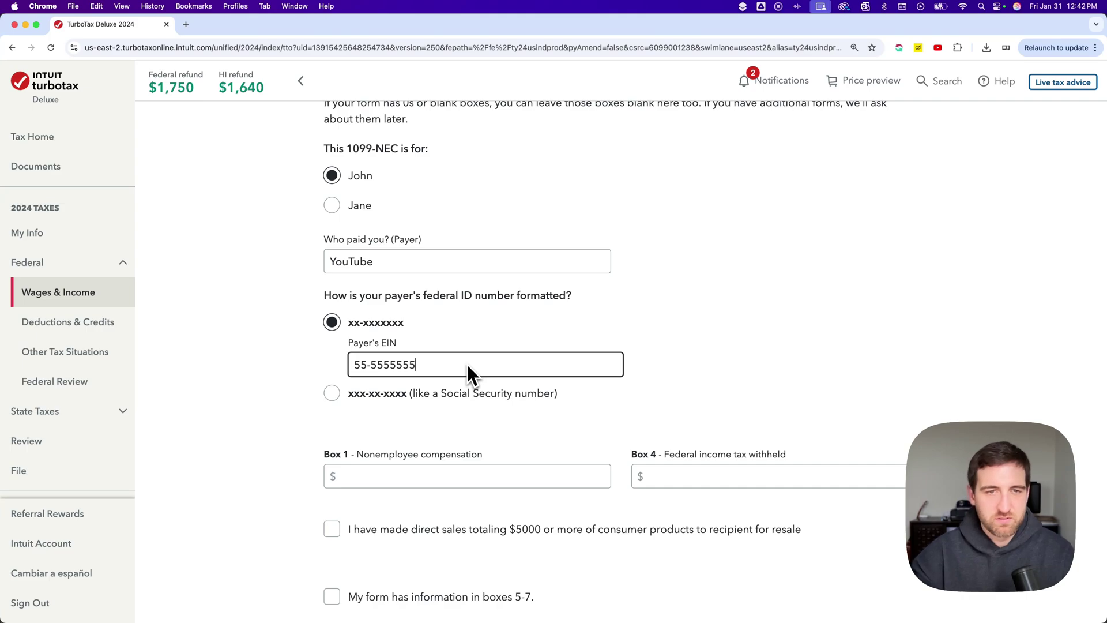
pyautogui.scroll(-3, 634, 381)
pyautogui.click(868, 504)
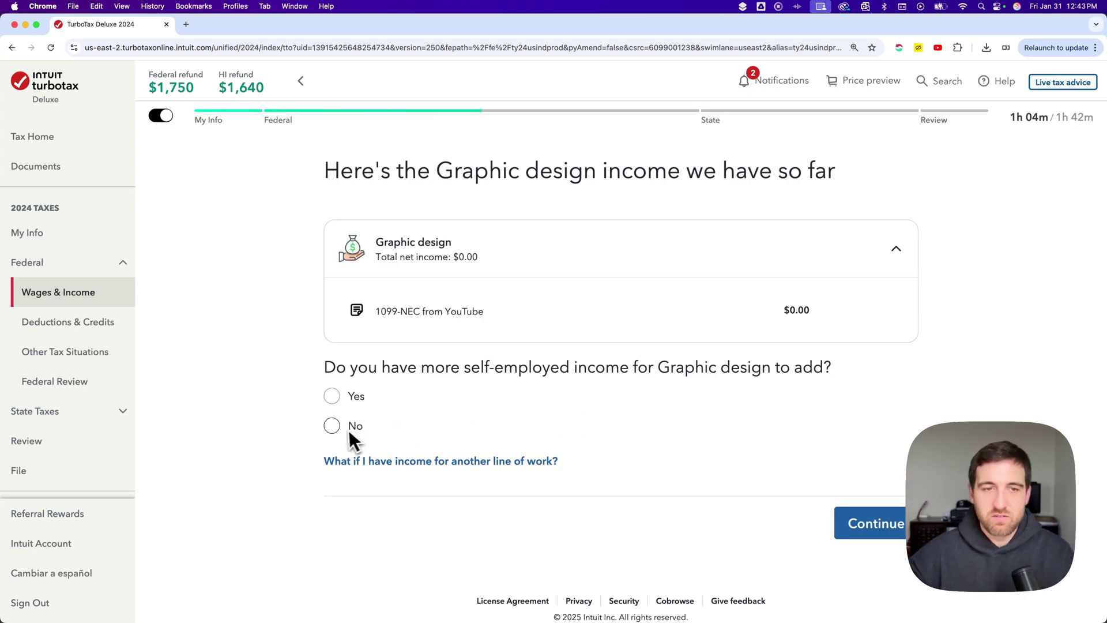
# - Decline adding more Graphic design income or any 2024 expenses, and return to the Wages & Income overview
pyautogui.click(858, 523)
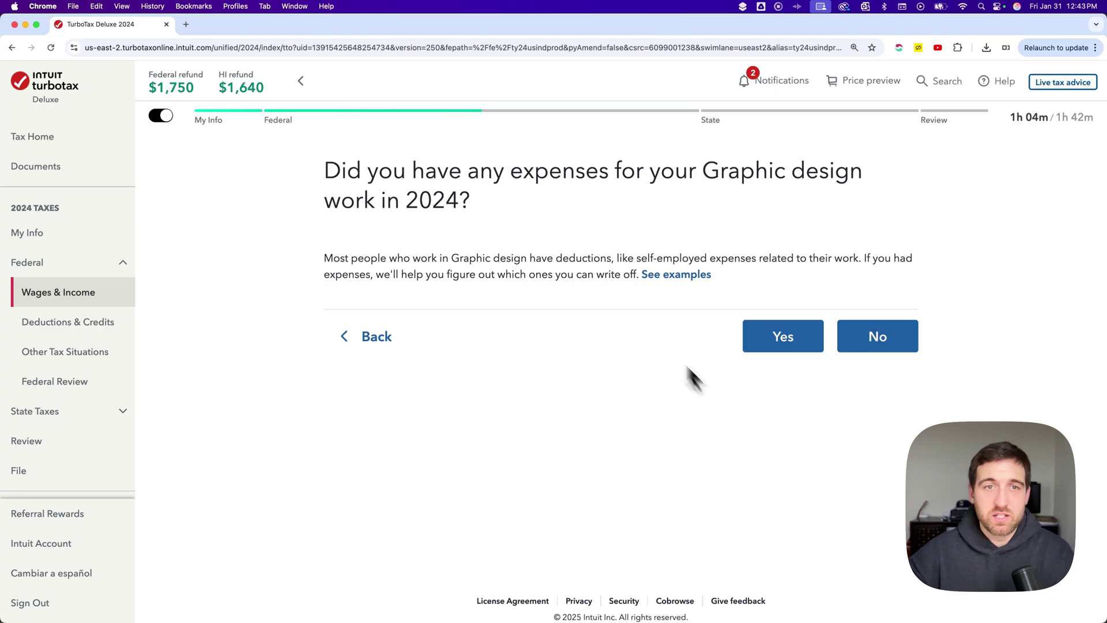
pyautogui.click(876, 339)
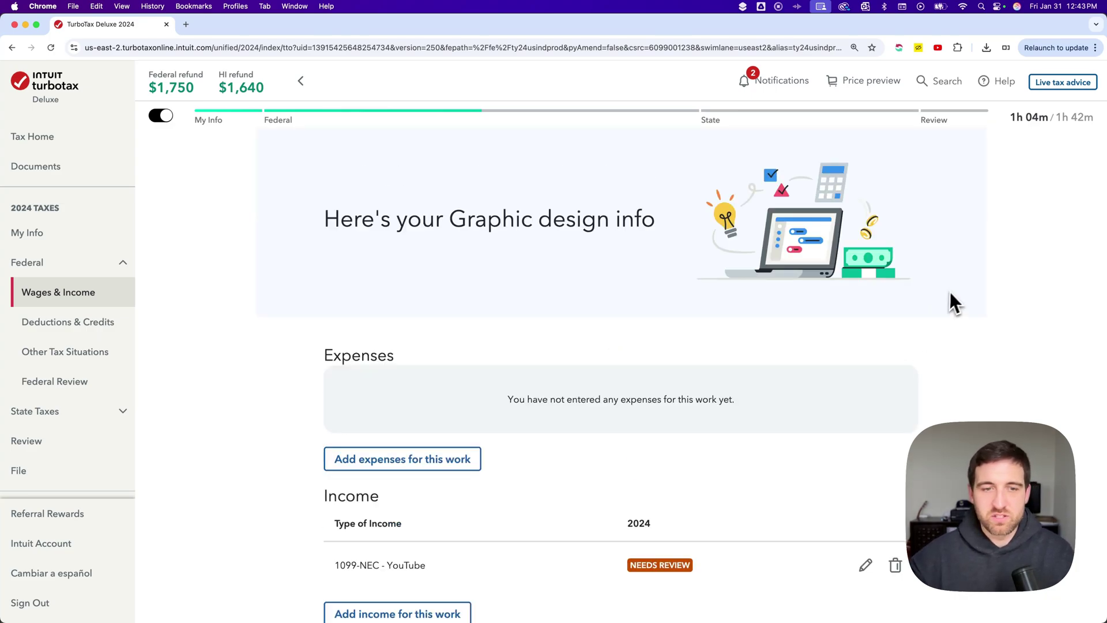
pyautogui.scroll(-4, 952, 294)
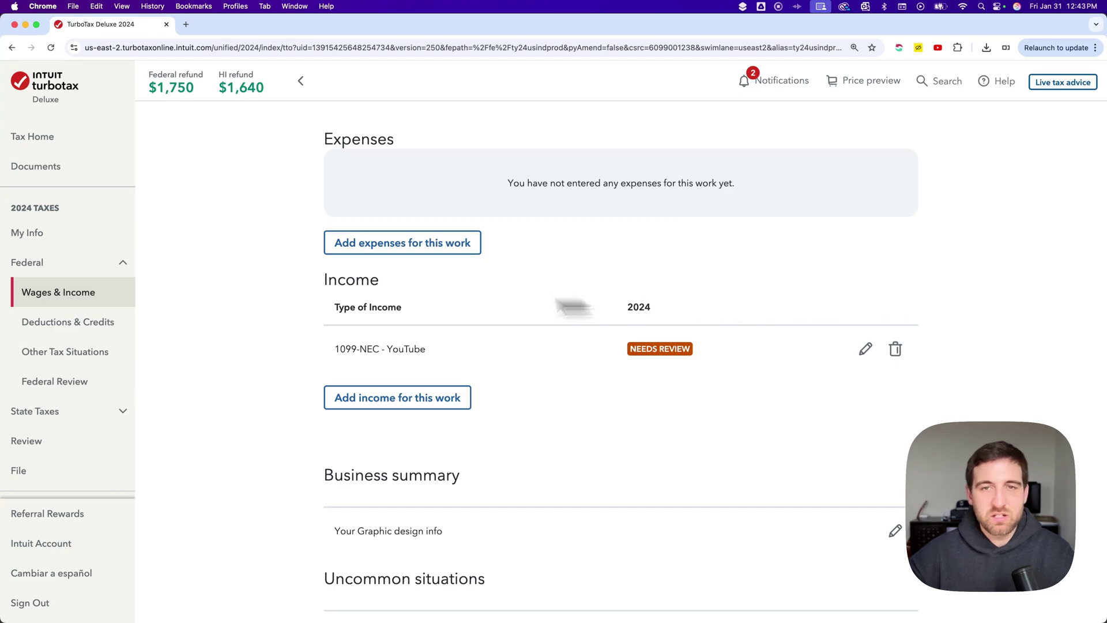
pyautogui.scroll(4, 264, 288)
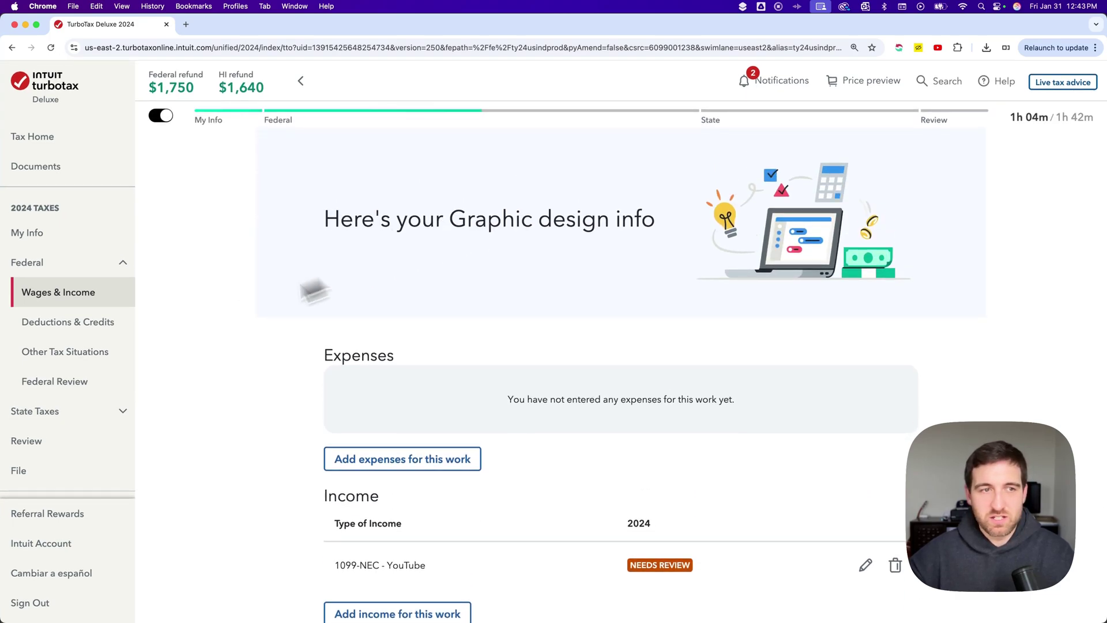
pyautogui.click(54, 294)
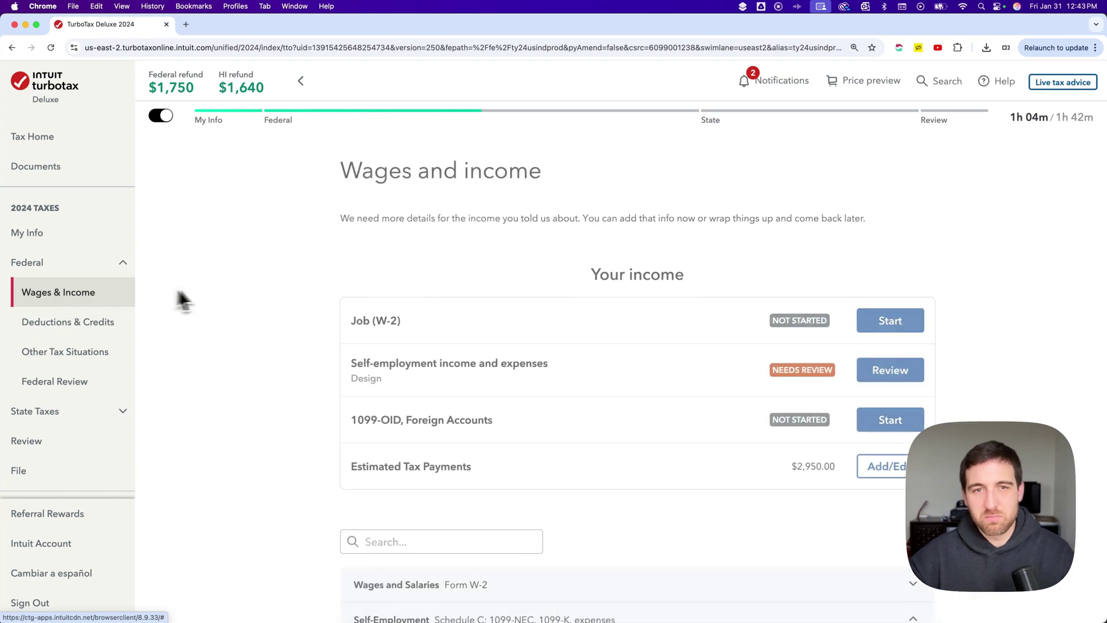
# - Open the existing self-employment income and expenses entry for Design from the income list for review
pyautogui.scroll(-3, 239, 300)
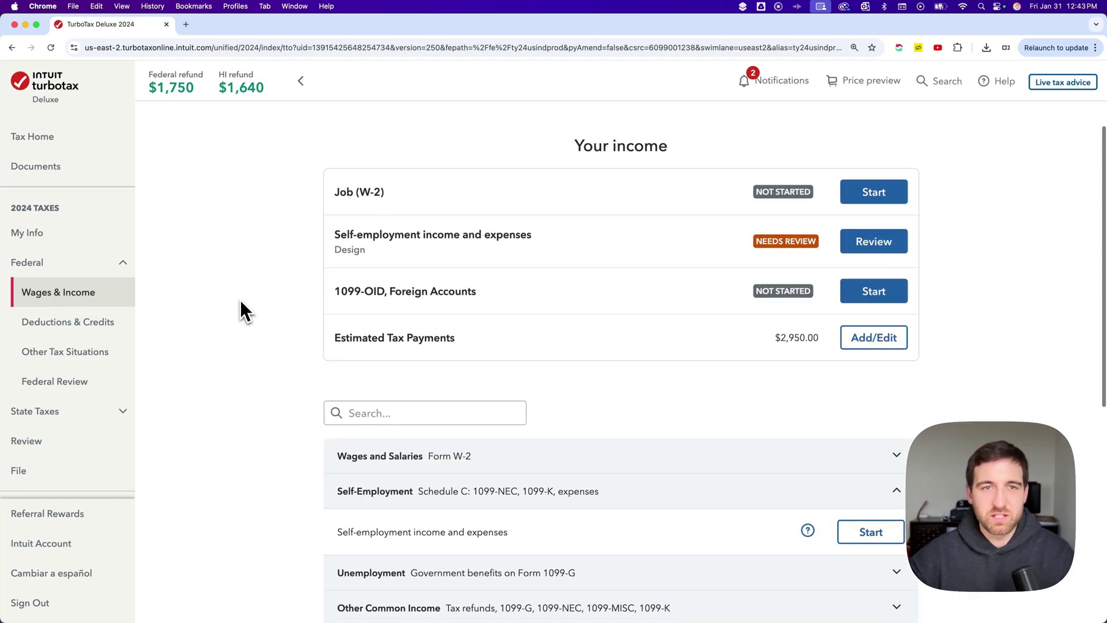
pyautogui.moveTo(341, 230); pyautogui.dragTo(481, 229)
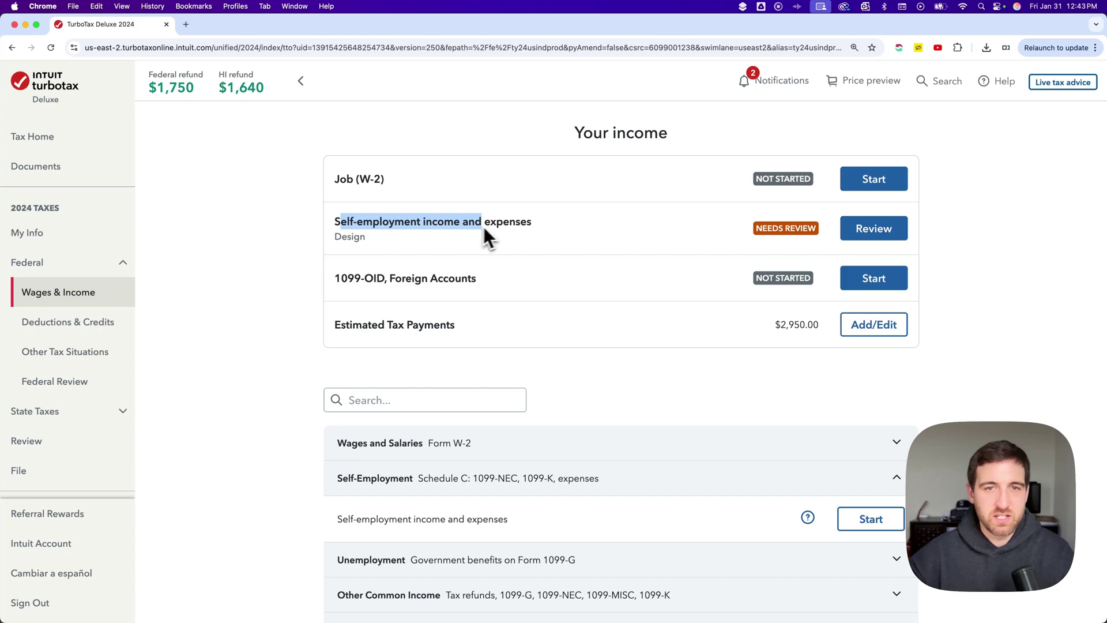
pyautogui.click(496, 226)
pyautogui.click(860, 227)
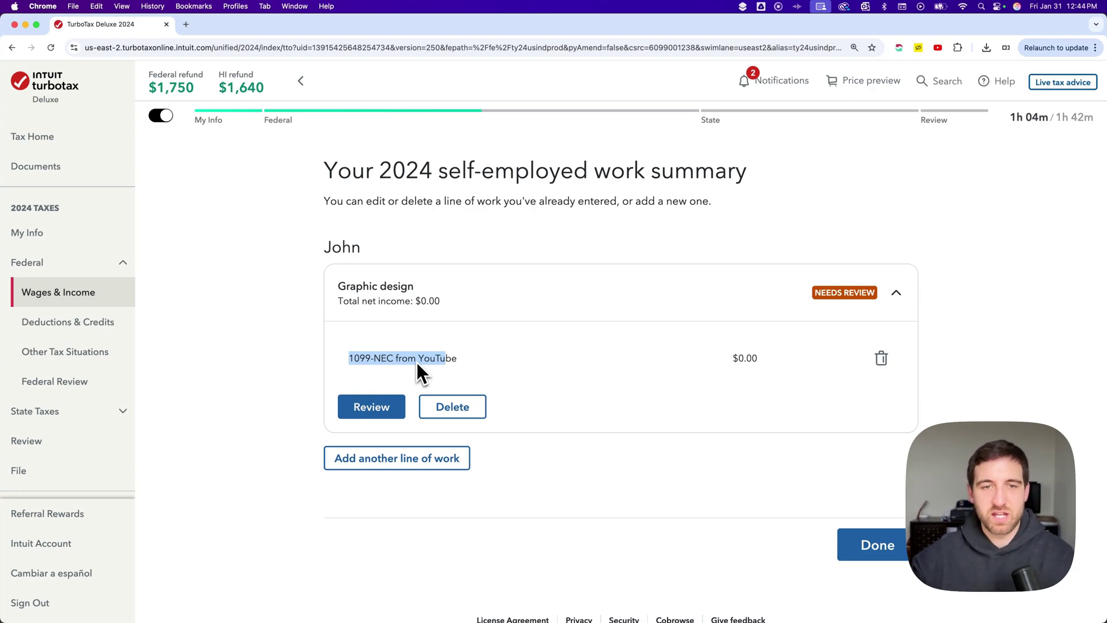
# - Open the Graphic design line of work for review and examine its expenses and 1099-NEC income sections
pyautogui.click(400, 366)
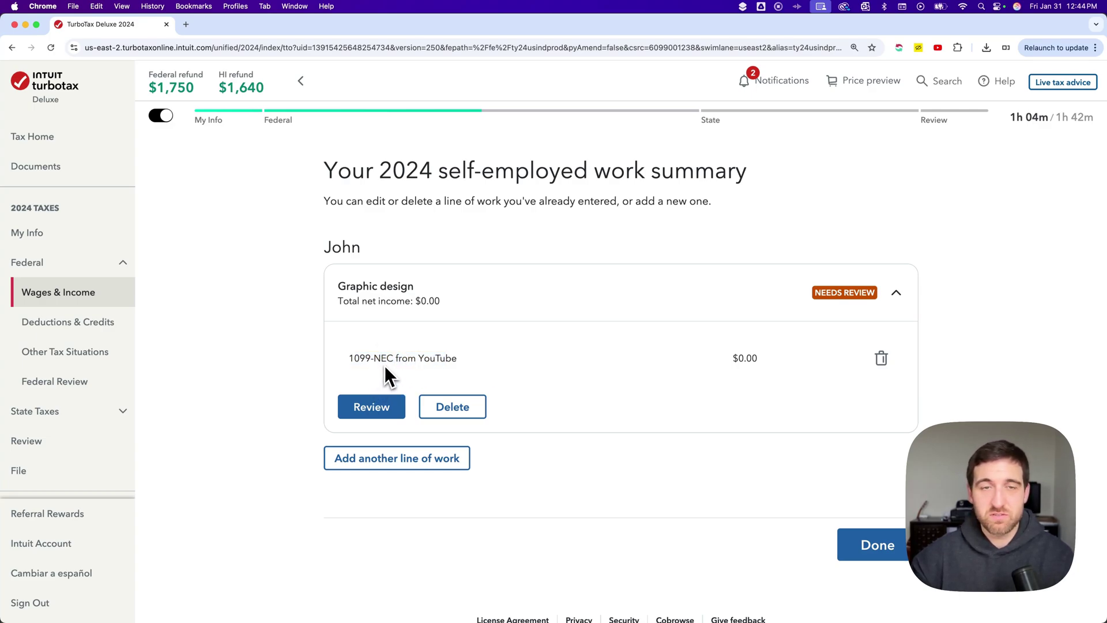
pyautogui.click(370, 406)
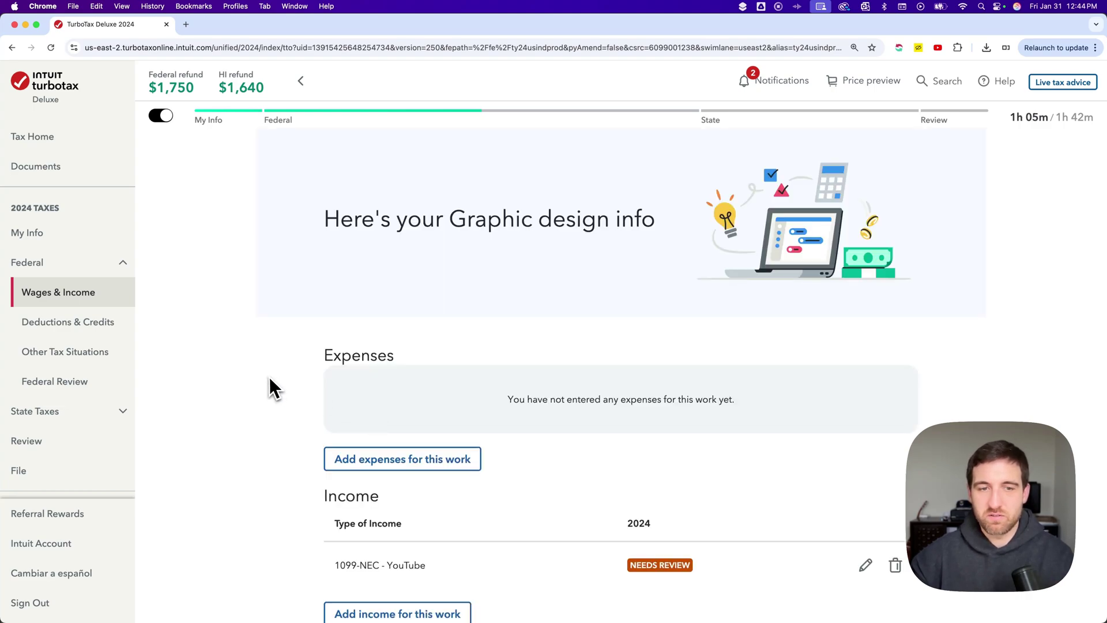
pyautogui.scroll(-5, 272, 378)
pyautogui.scroll(-1, 272, 377)
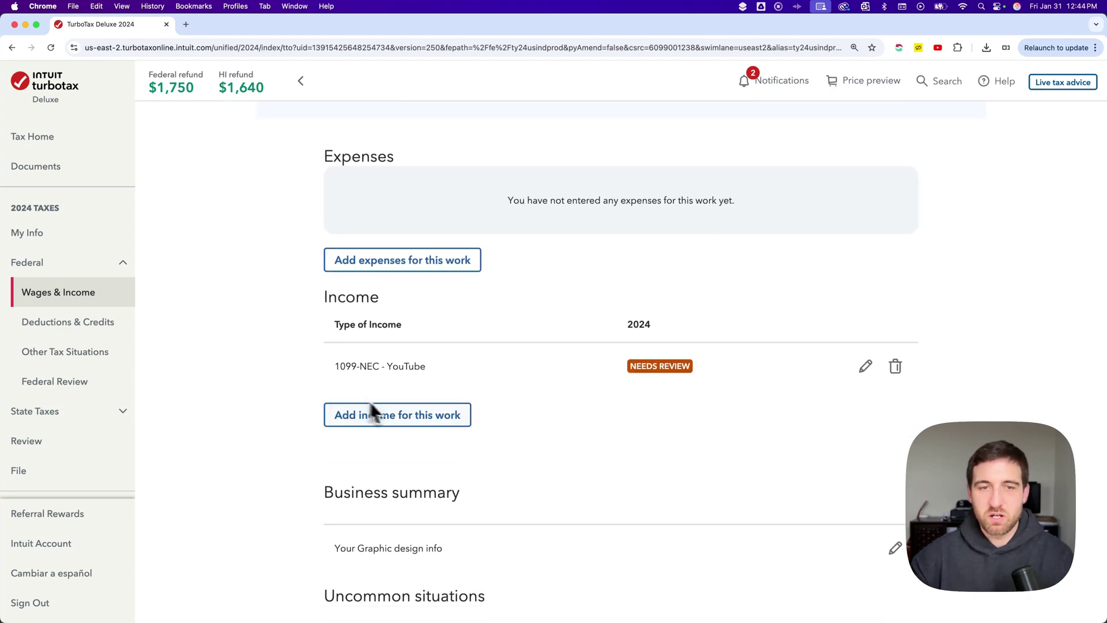